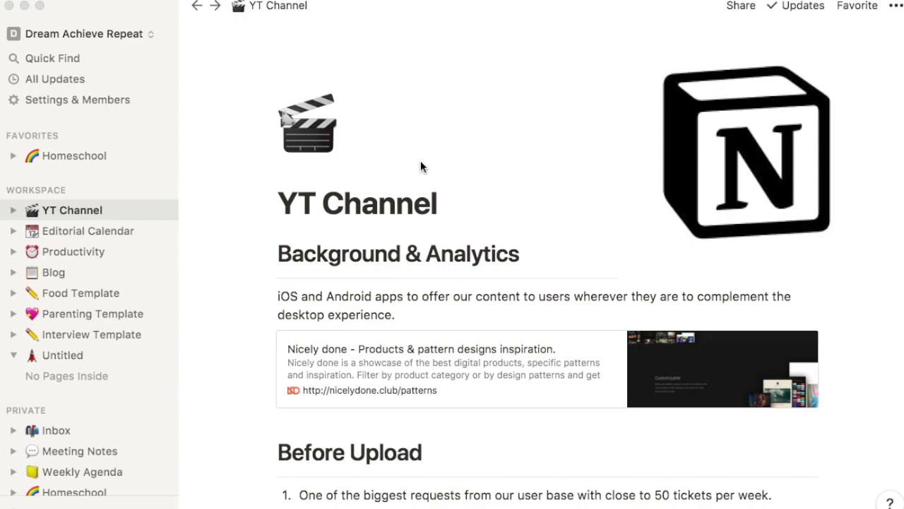
# - Add a cover to the YT Channel page and change it to the solid red colour from the gallery
pyautogui.click(495, 127)
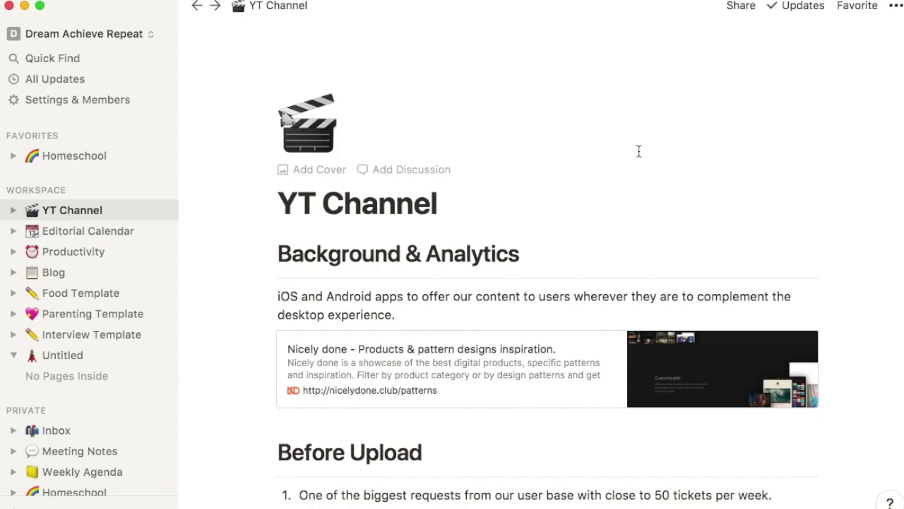
pyautogui.click(318, 170)
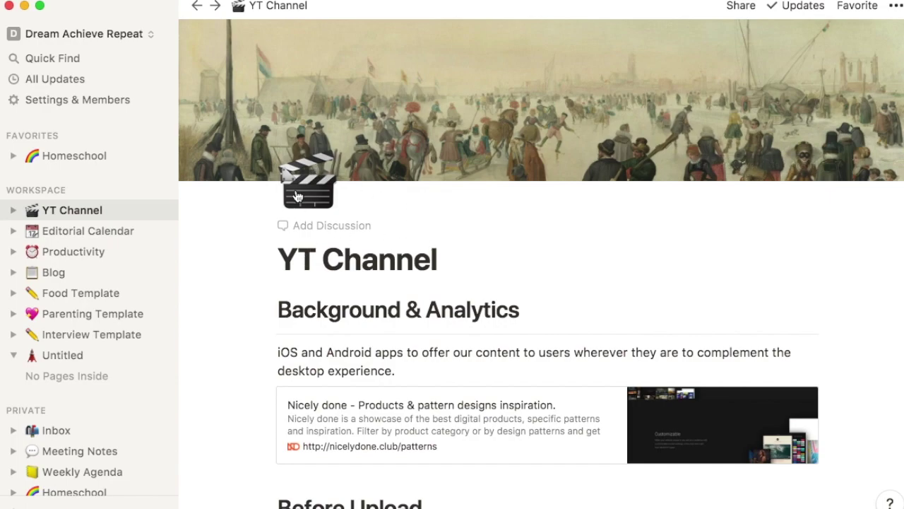
pyautogui.moveTo(388, 119)
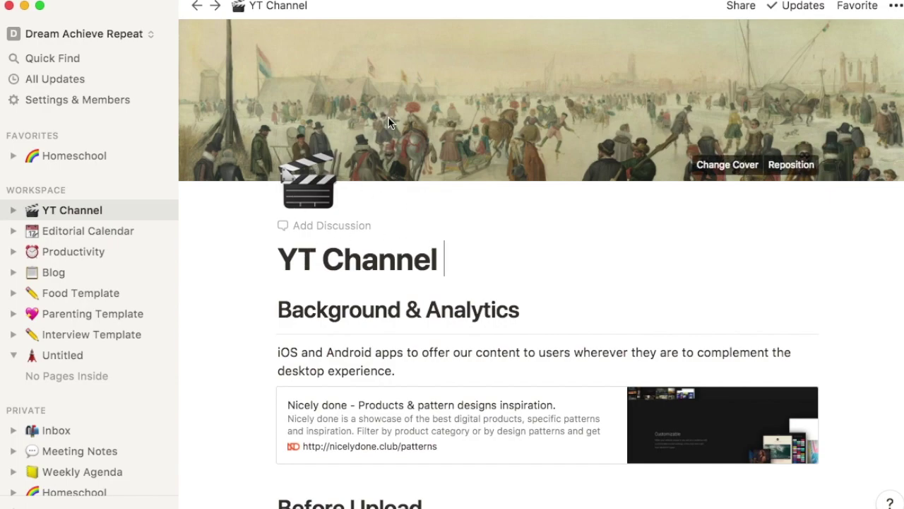
pyautogui.click(728, 166)
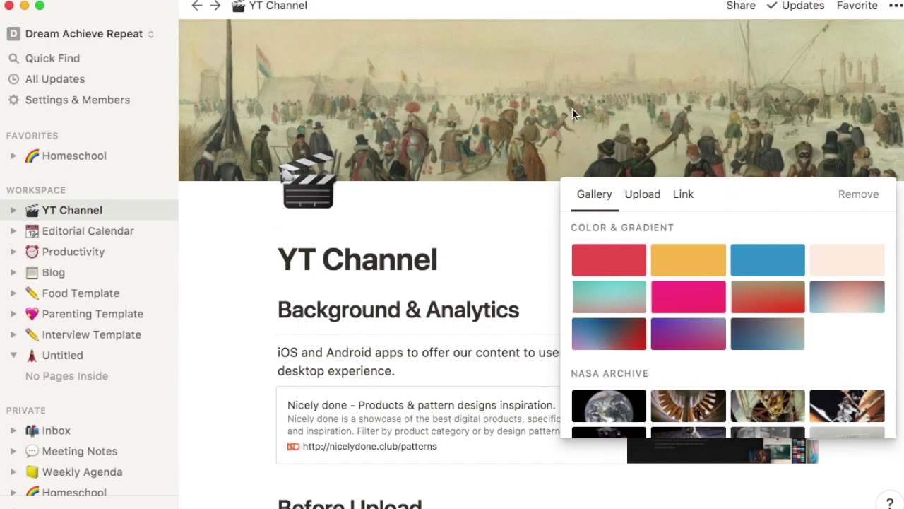
pyautogui.scroll(-1, 735, 323)
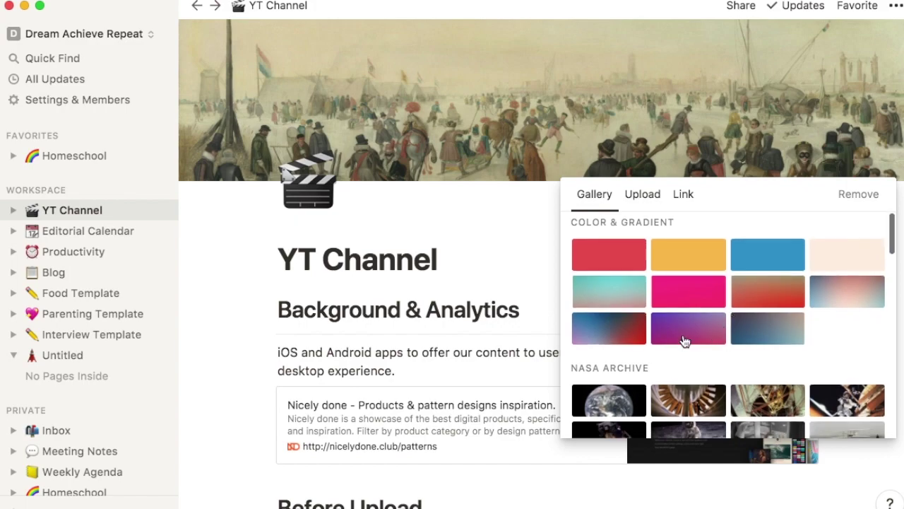
pyautogui.click(636, 262)
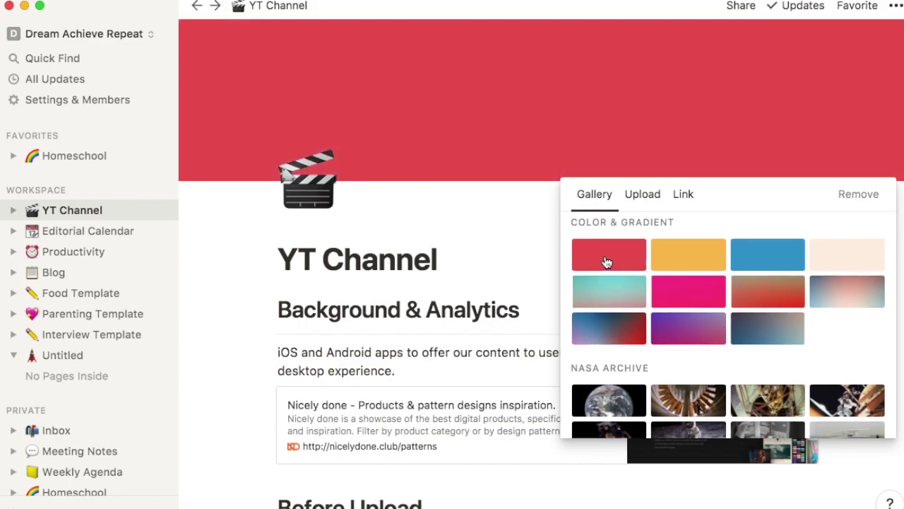
pyautogui.click(527, 232)
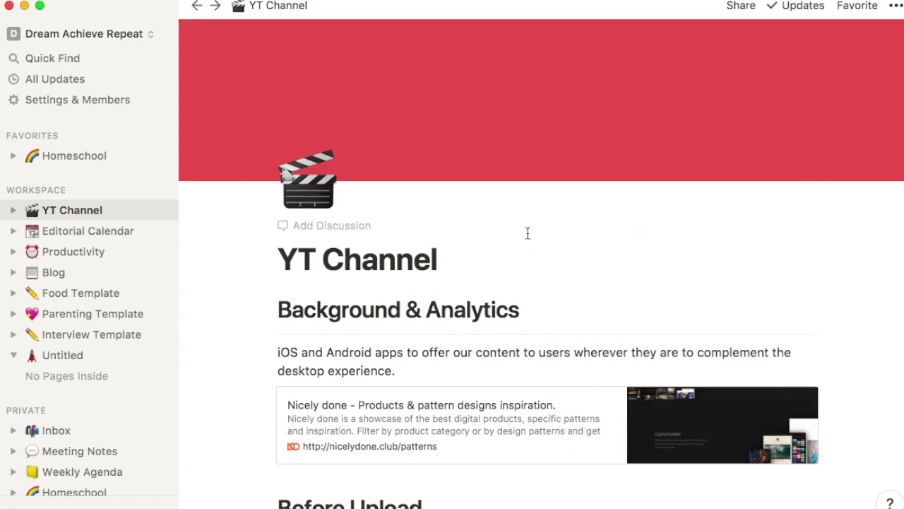
# - Look through the YT Channel page's sections, from Background & Analytics to Follow up and the linked subpages
pyautogui.scroll(-1, 525, 225)
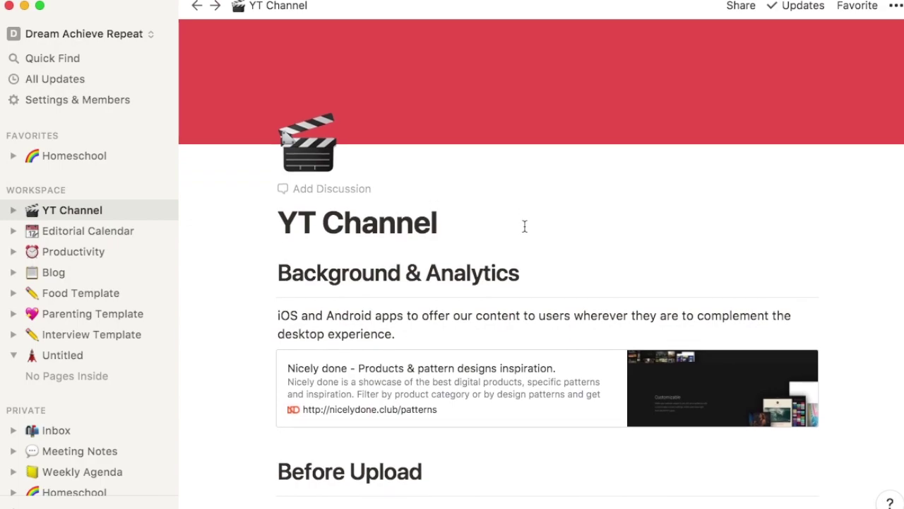
pyautogui.scroll(1, 525, 225)
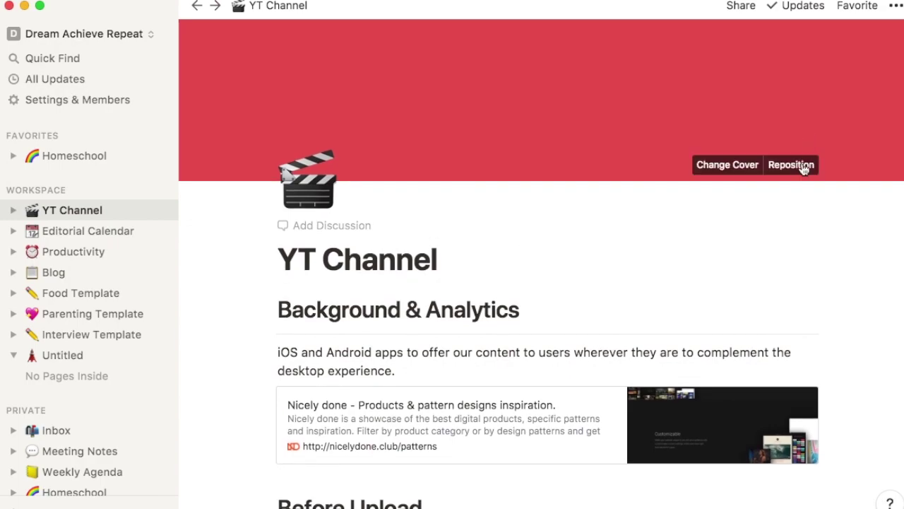
pyautogui.scroll(-1, 801, 172)
pyautogui.scroll(-1, 795, 174)
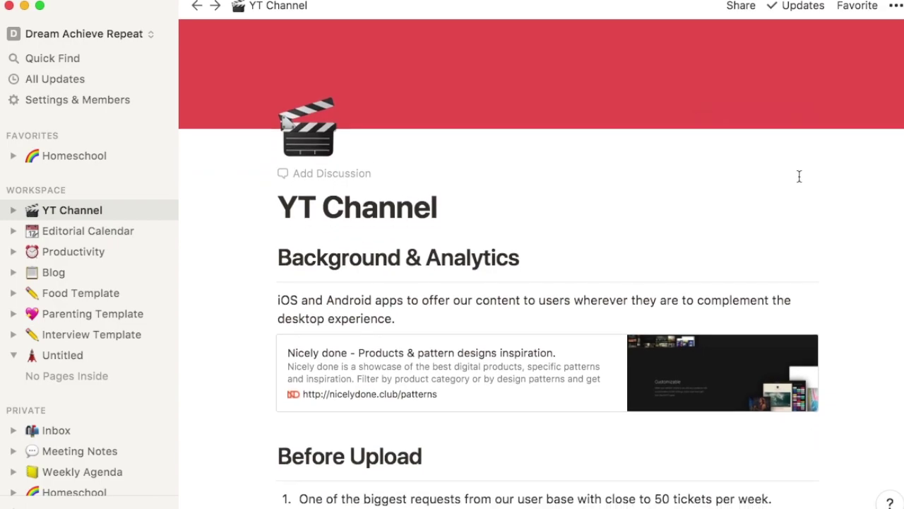
pyautogui.scroll(-1, 782, 183)
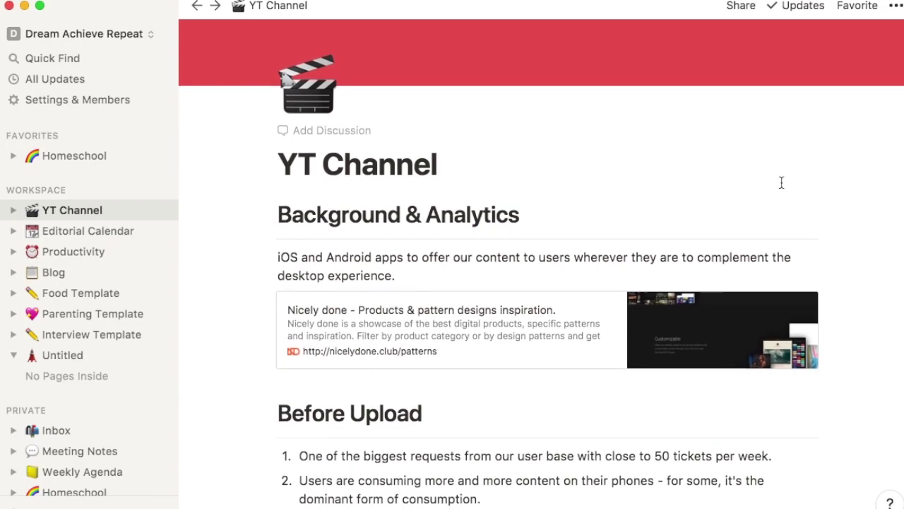
pyautogui.scroll(-1, 774, 183)
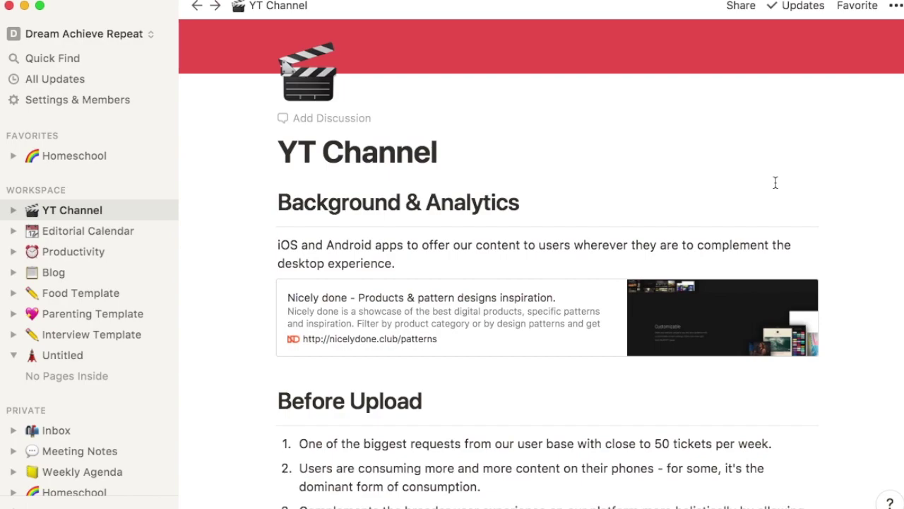
pyautogui.scroll(-3, 775, 183)
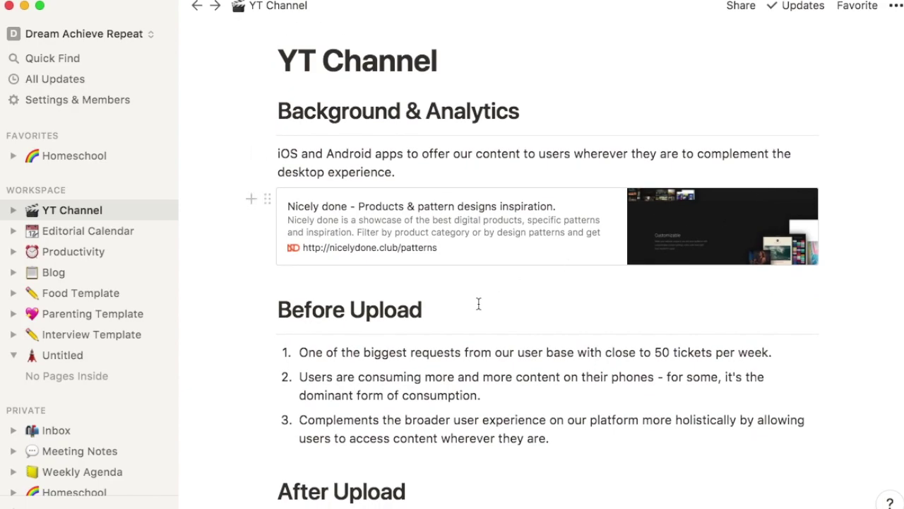
pyautogui.scroll(-12, 477, 305)
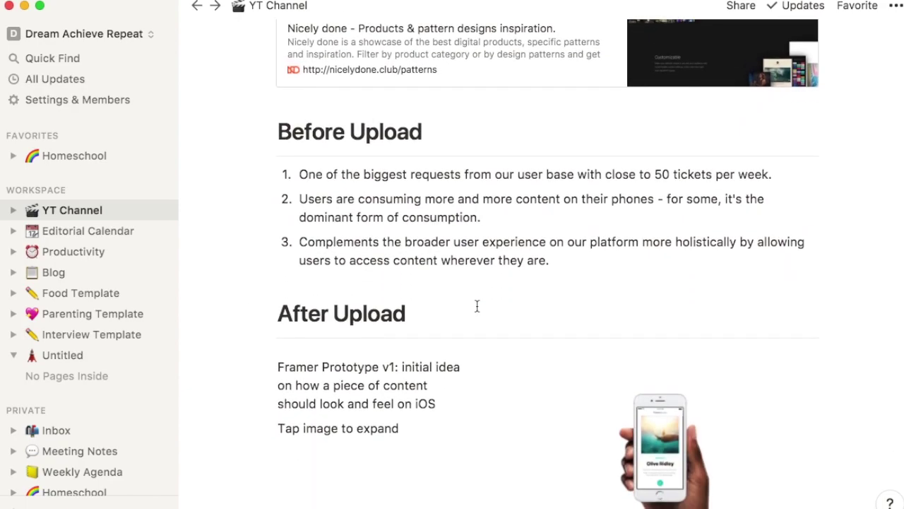
pyautogui.scroll(-3, 462, 337)
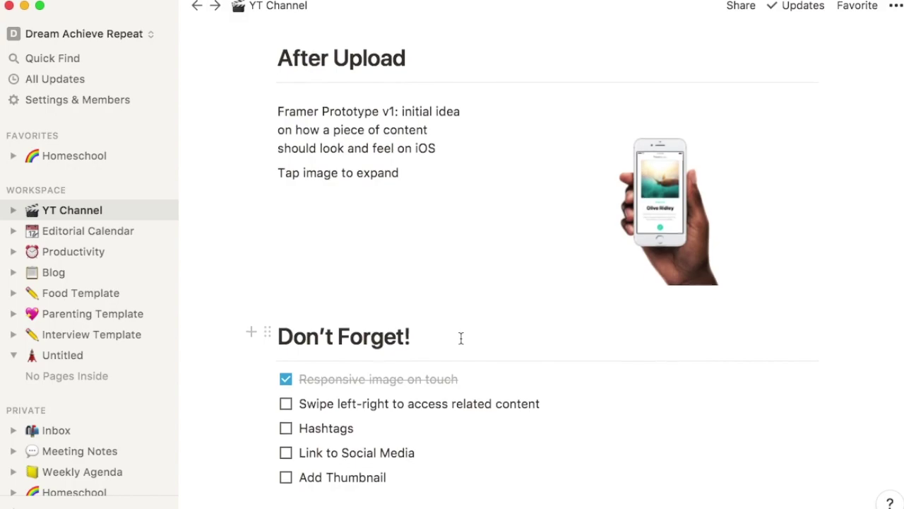
pyautogui.scroll(-5, 460, 339)
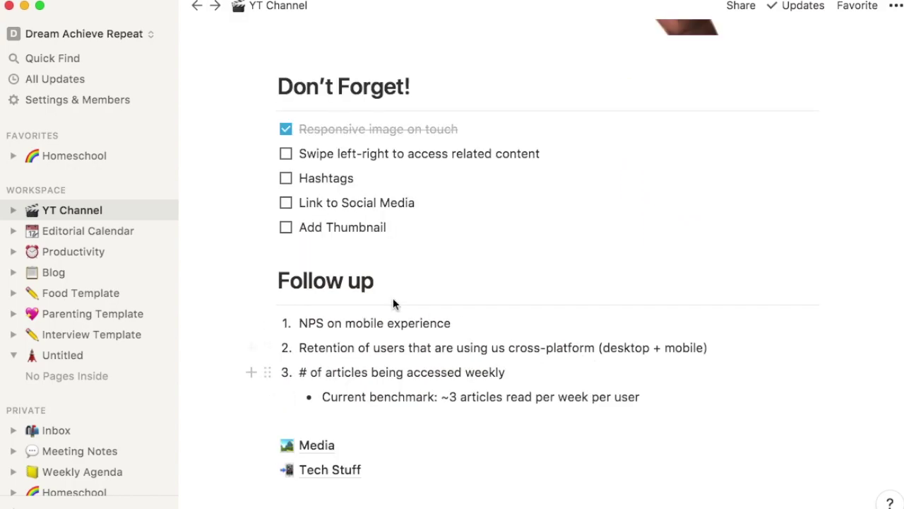
pyautogui.scroll(-3, 532, 317)
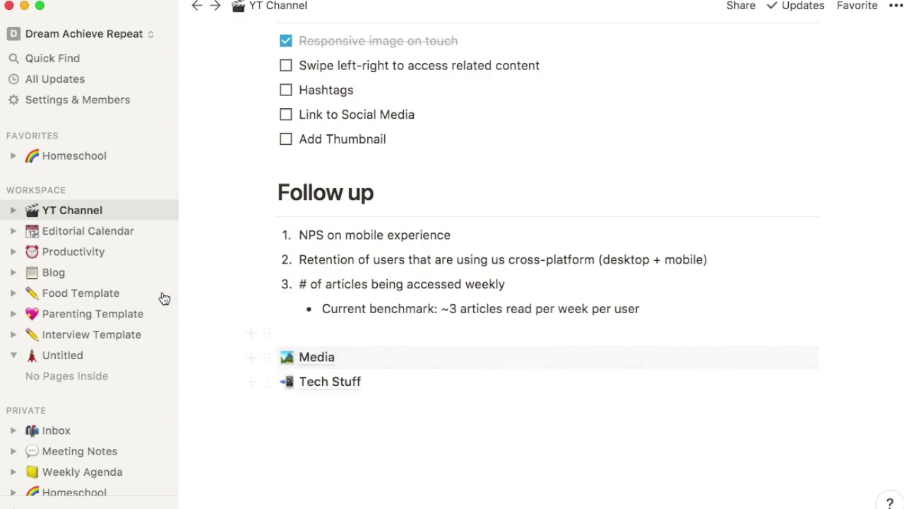
# - Open the Media subpage of YT Channel and give the Pictures entry the camera-with-flash emoji as its icon
pyautogui.click(14, 209)
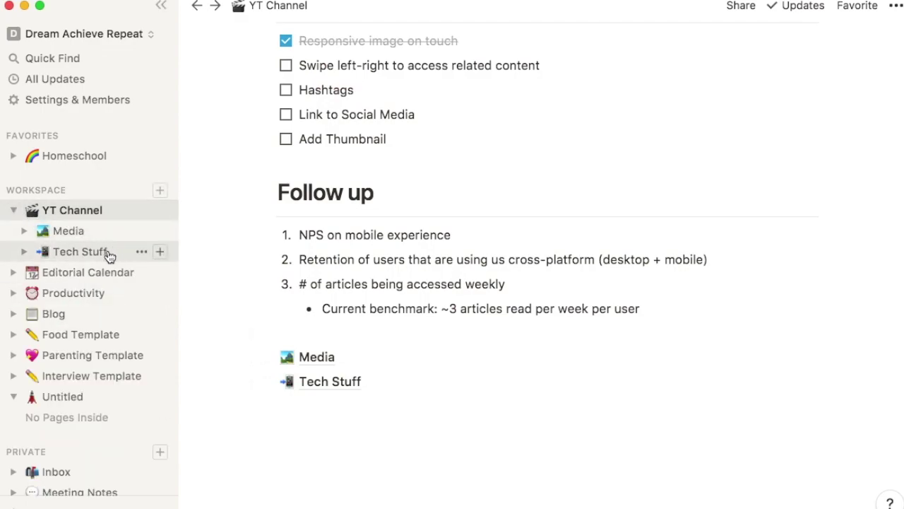
pyautogui.click(67, 233)
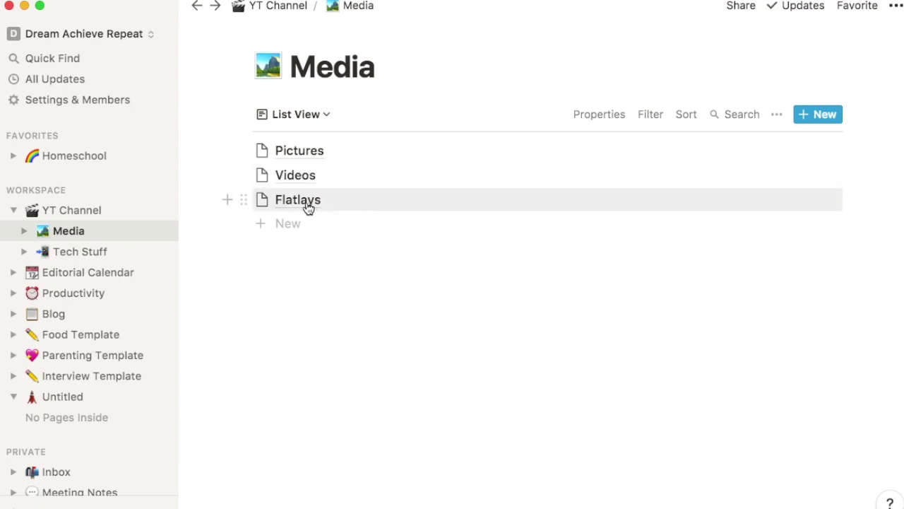
pyautogui.click(267, 157)
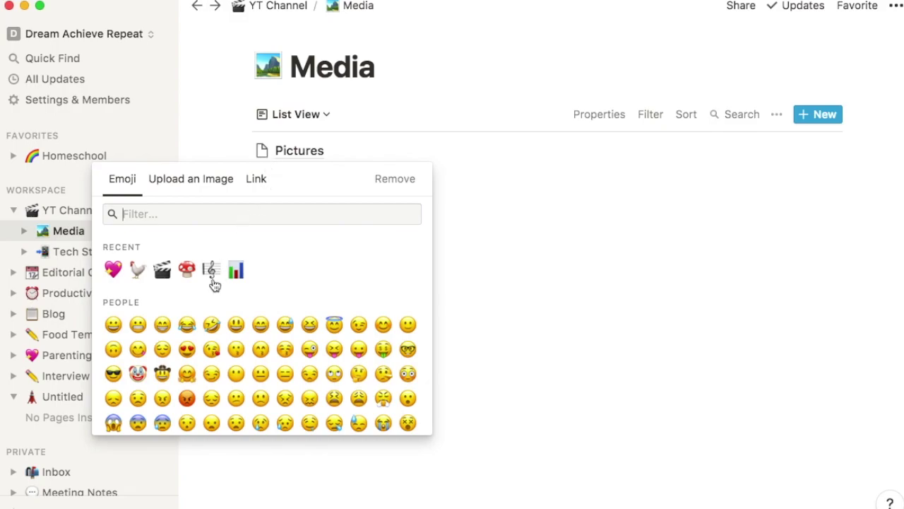
pyautogui.scroll(-10, 162, 376)
pyautogui.scroll(-1, 237, 379)
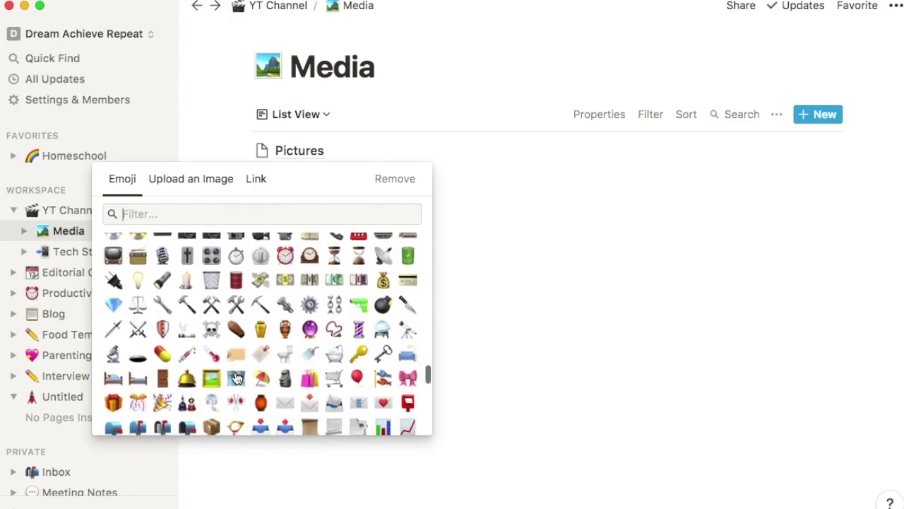
pyautogui.scroll(-2, 238, 378)
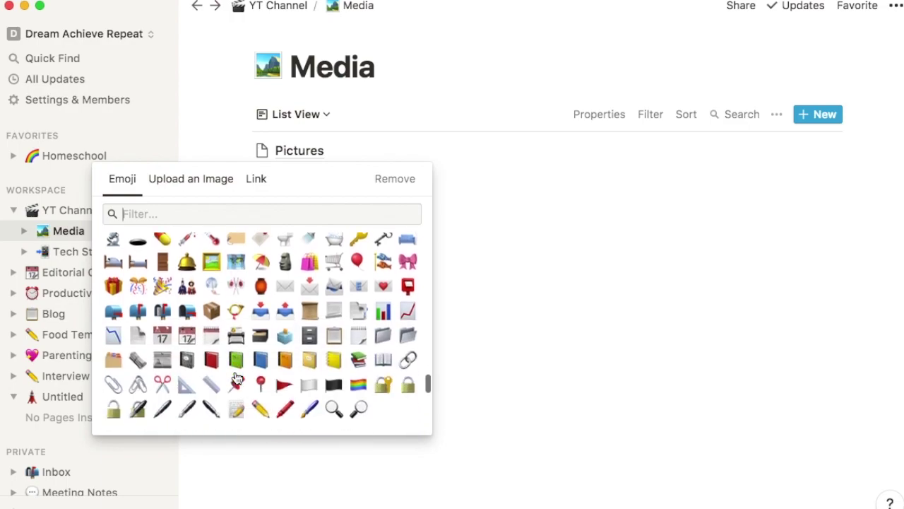
pyautogui.scroll(4, 237, 379)
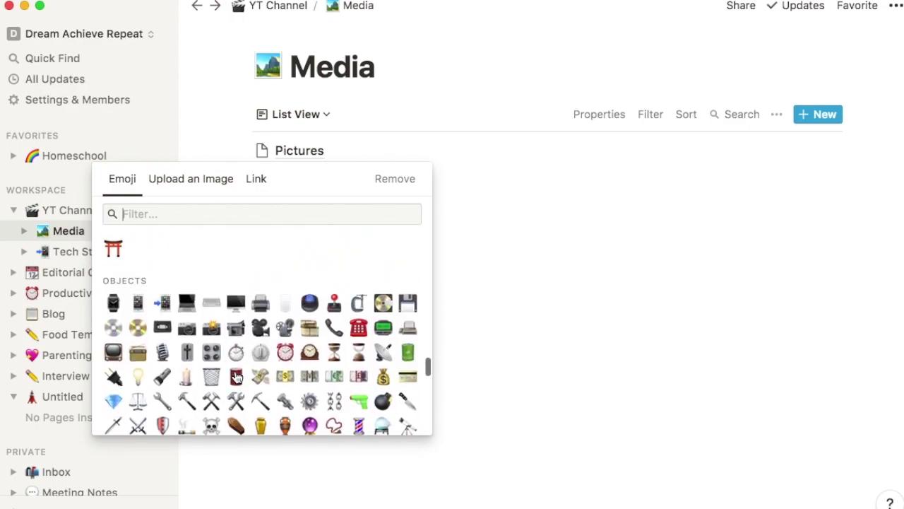
pyautogui.click(211, 327)
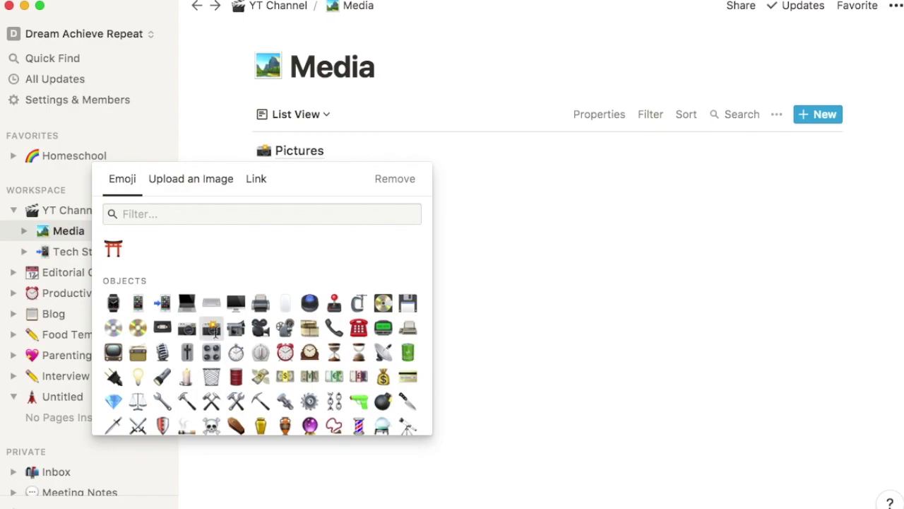
# - Give the Videos entry in the Media list the desktop computer emoji as its icon
pyautogui.click(261, 175)
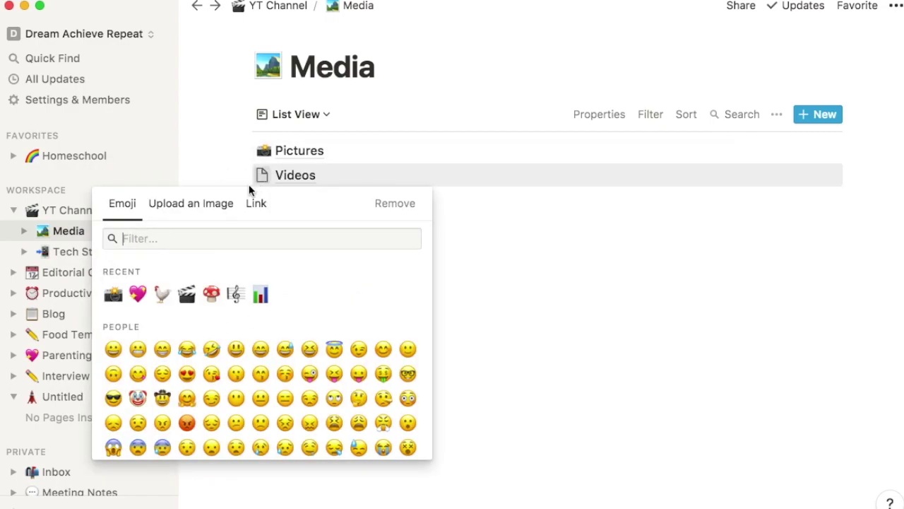
pyautogui.scroll(-15, 185, 275)
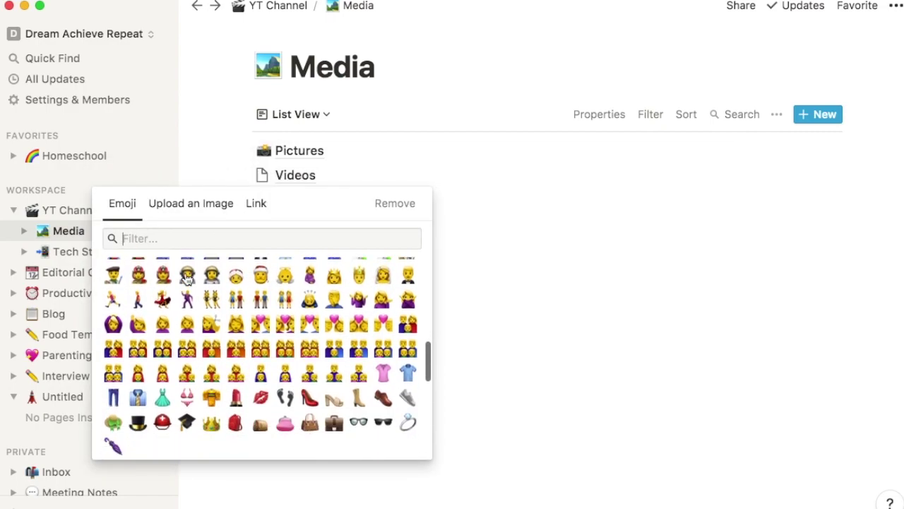
pyautogui.scroll(-15, 186, 277)
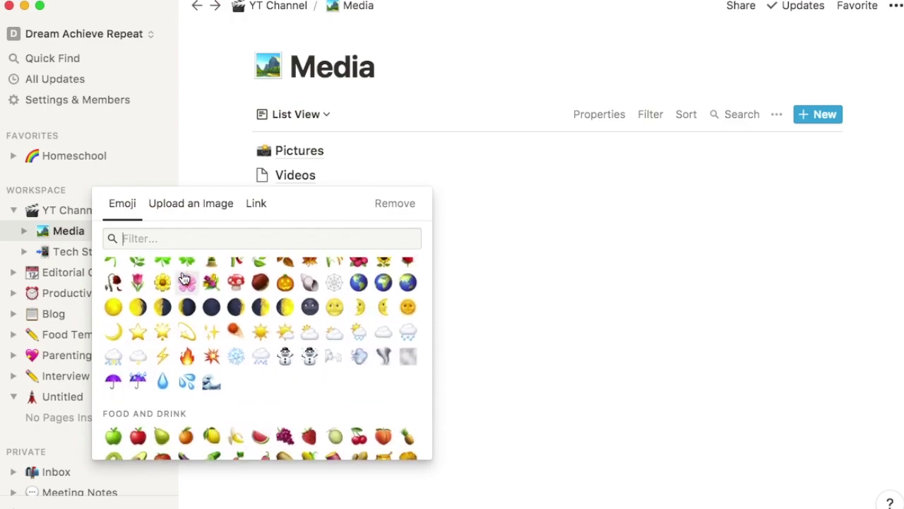
pyautogui.scroll(-10, 184, 278)
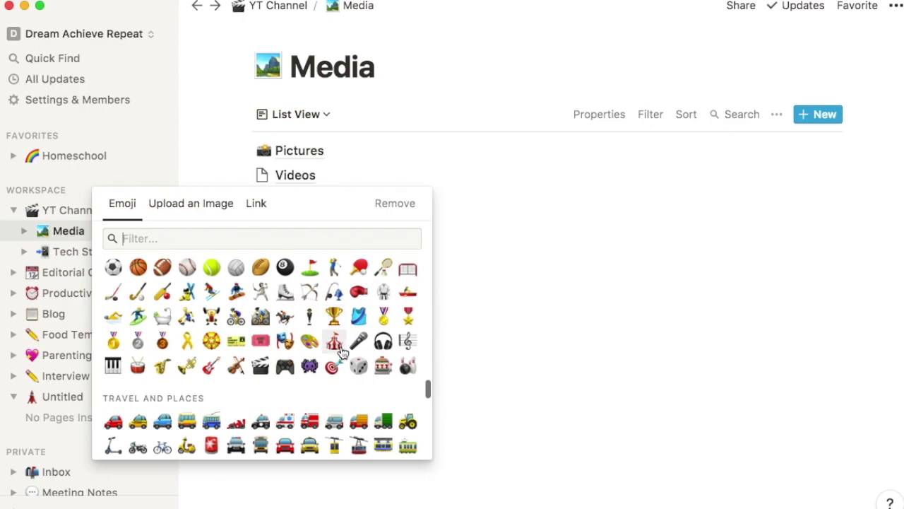
pyautogui.scroll(-2, 342, 354)
pyautogui.scroll(-12, 342, 351)
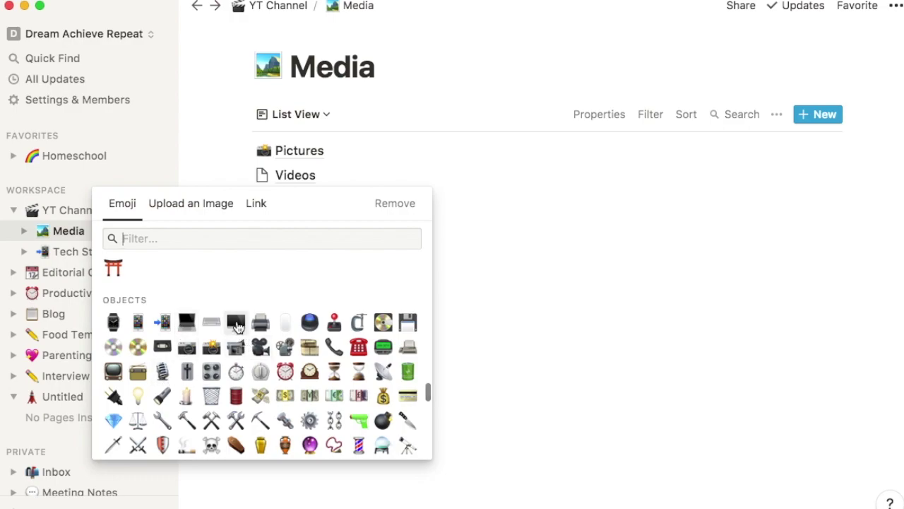
pyautogui.click(234, 324)
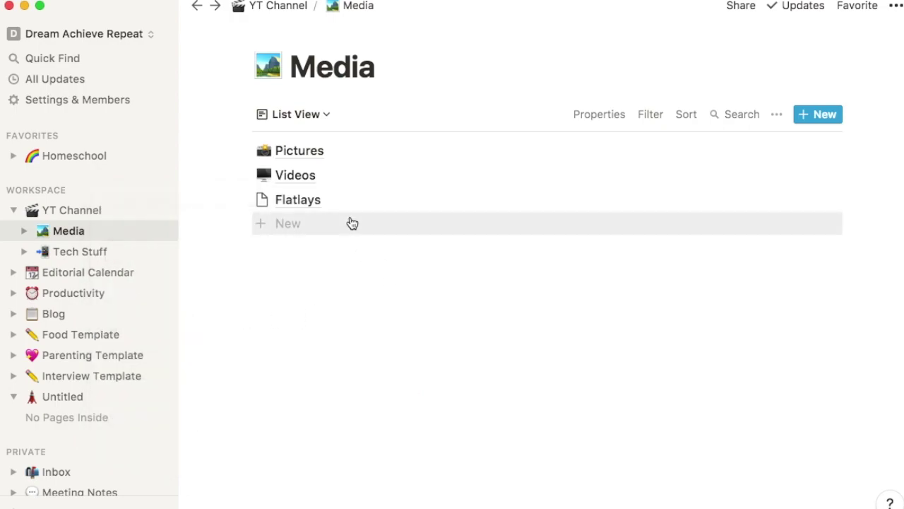
# - Give the Flatlays entry in the Media list the wilted rose emoji as its icon
pyautogui.click(260, 199)
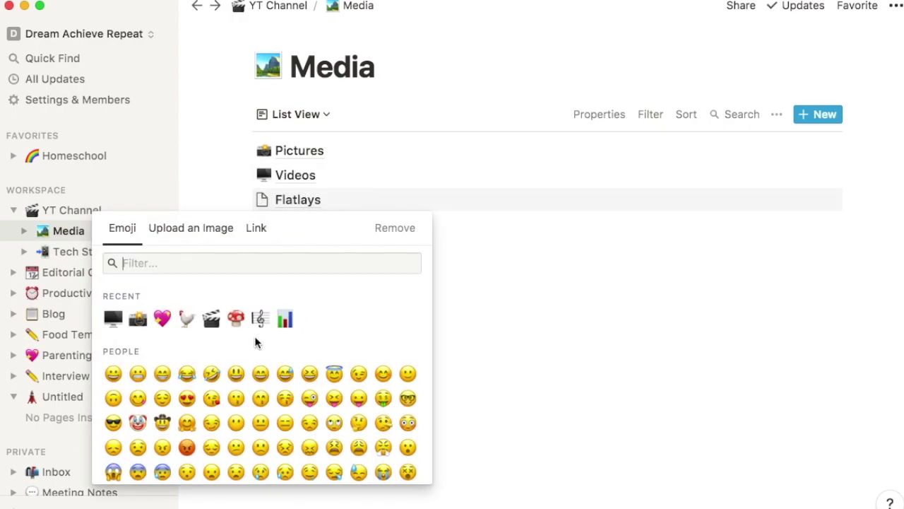
pyautogui.scroll(-15, 261, 339)
pyautogui.scroll(5, 267, 344)
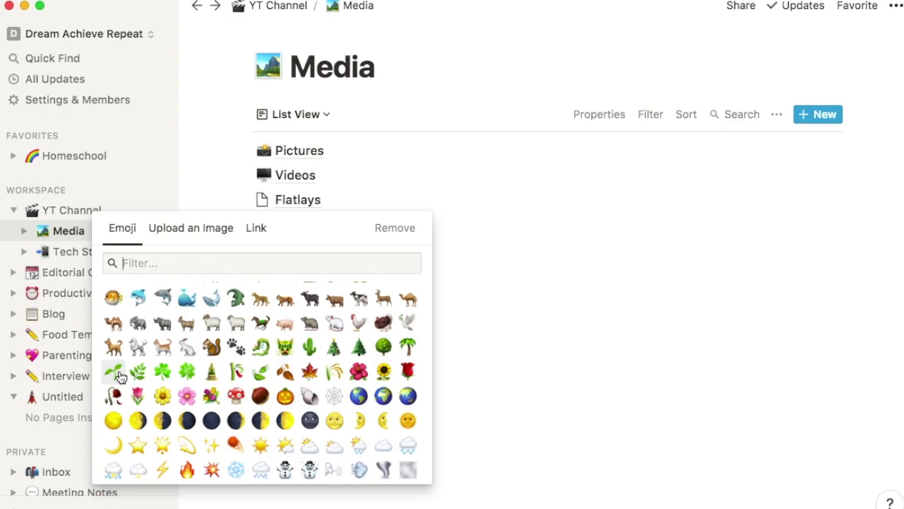
pyautogui.click(113, 395)
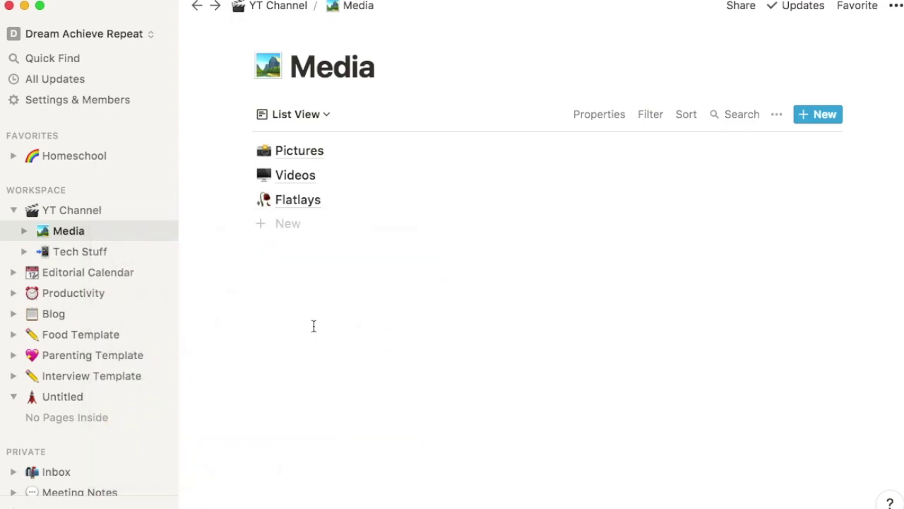
# - Open the Videos entry in the Media list and start a numbered list in its page content
pyautogui.click(315, 233)
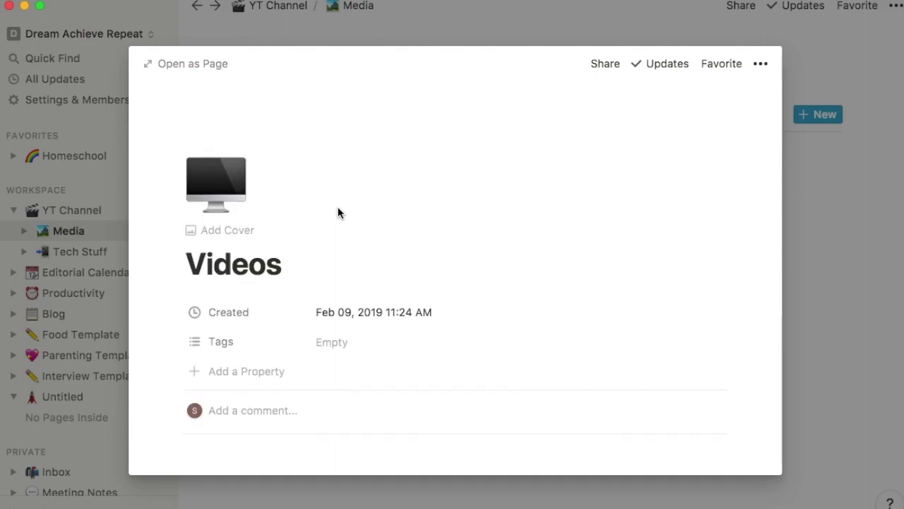
pyautogui.scroll(-3, 337, 210)
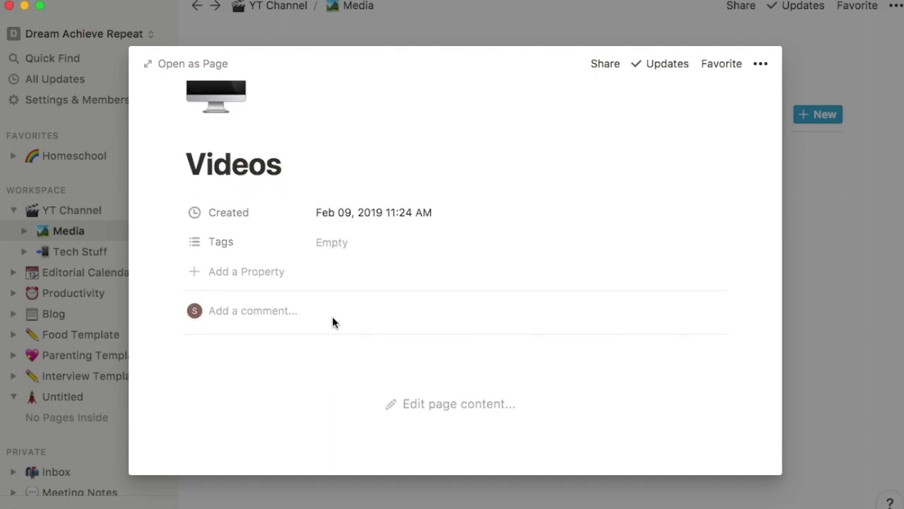
pyautogui.click(393, 399)
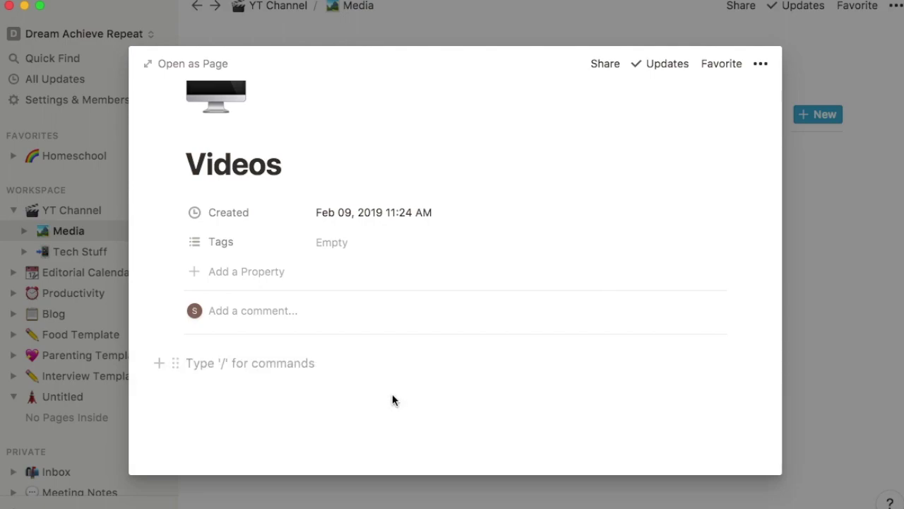
pyautogui.write('/')
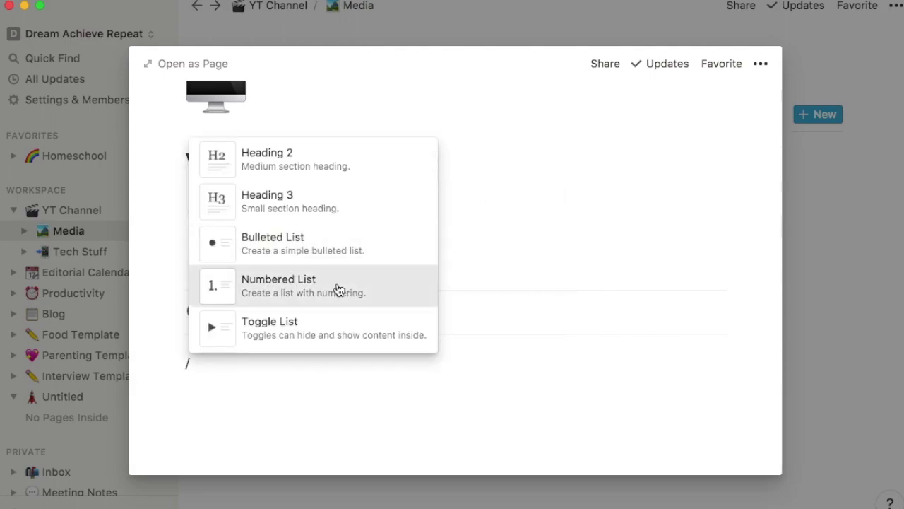
pyautogui.click(394, 290)
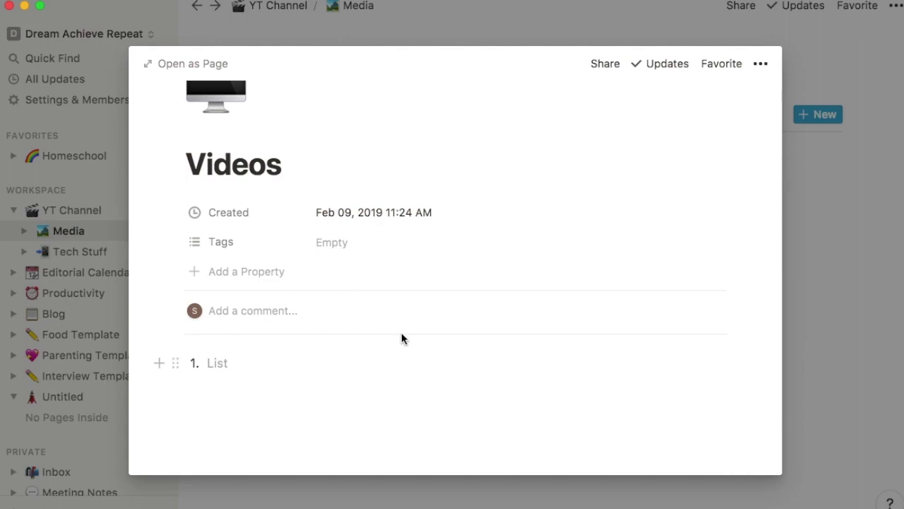
# - Fill the numbered list on the Videos page with tea, coffee and books, and close the entry
pyautogui.write('tea')
pyautogui.press('Return')
pyautogui.write('coofe')
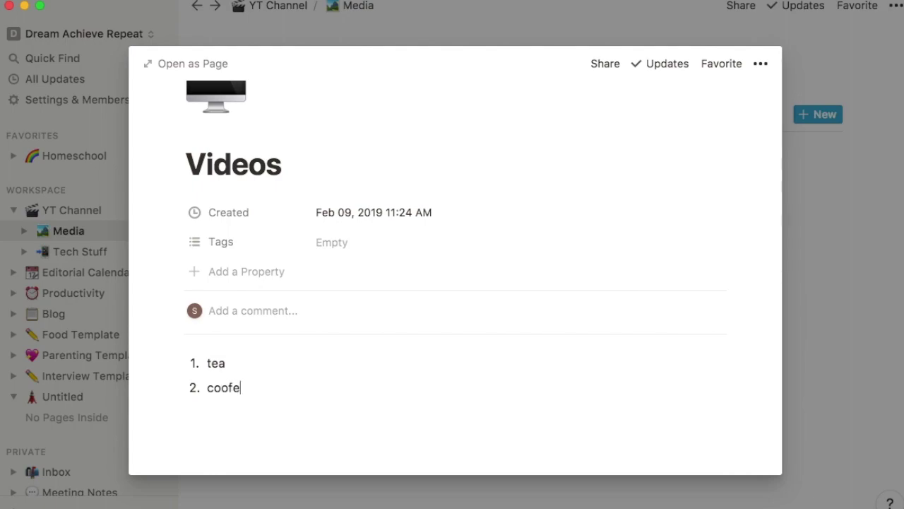
pyautogui.press('BackSpace')
pyautogui.press('BackSpace')
pyautogui.press('BackSpace')
pyautogui.write('ffee')
pyautogui.press('Return')
pyautogui.press('super+z')
pyautogui.press('Return')
pyautogui.write('coofe')
pyautogui.press('BackSpace')
pyautogui.press('BackSpace')
pyautogui.press('BackSpace')
pyautogui.write('ffee')
pyautogui.press('Return')
pyautogui.write('book')
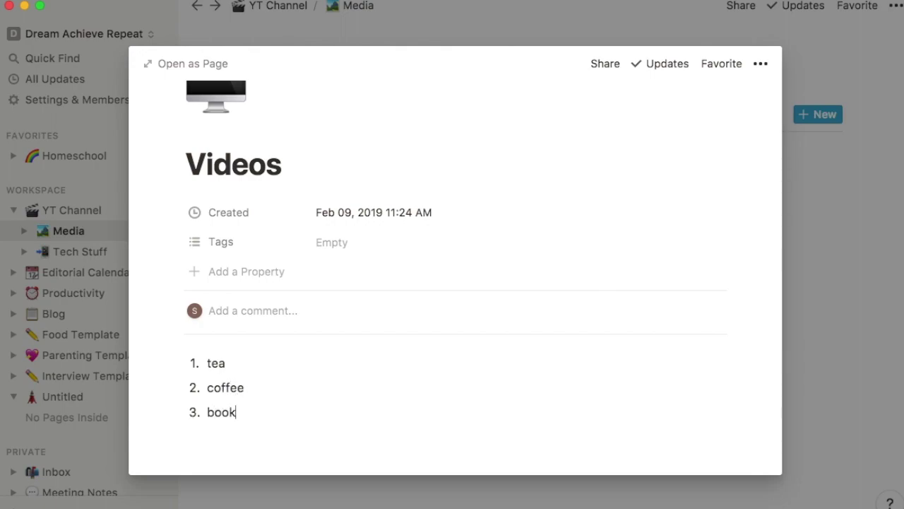
pyautogui.write('s')
pyautogui.press('Return')
pyautogui.click(807, 472)
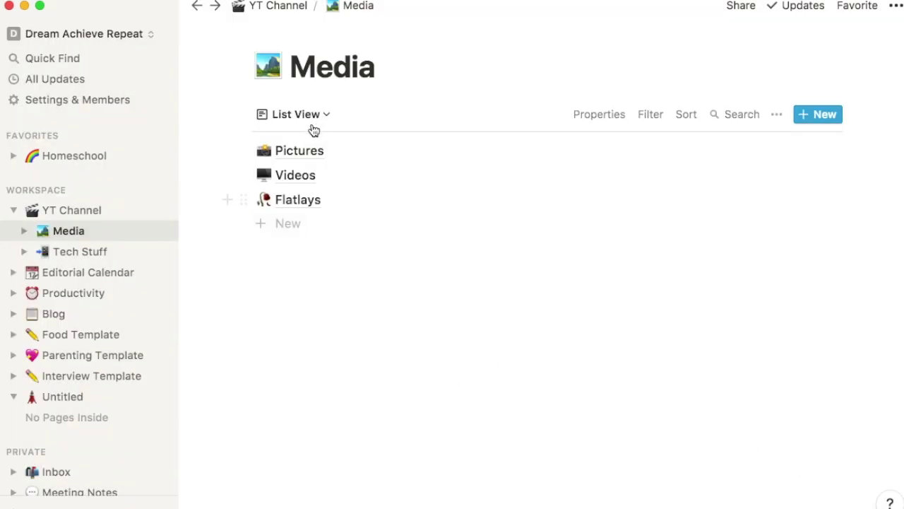
# - Reopen the Videos entry and turn the empty fourth list item into a plain text line
pyautogui.click(311, 178)
pyautogui.scroll(-3, 295, 395)
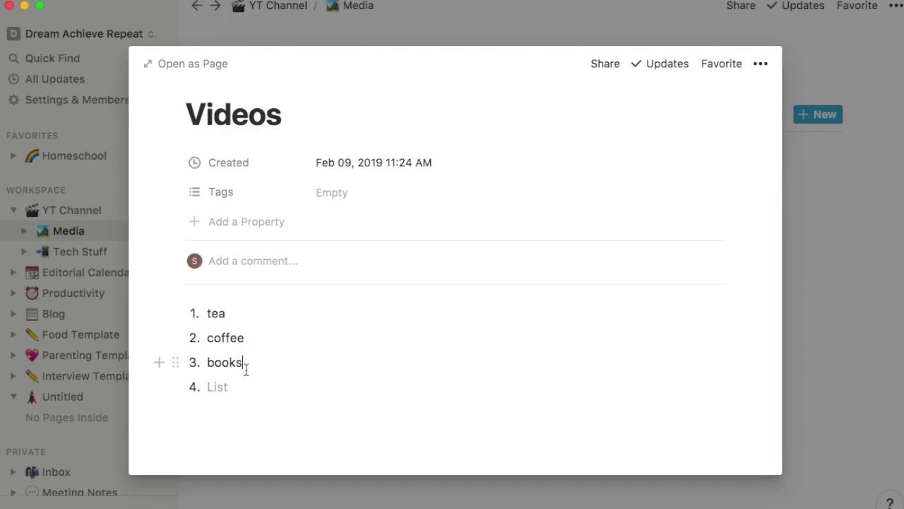
pyautogui.click(262, 415)
pyautogui.press('BackSpace')
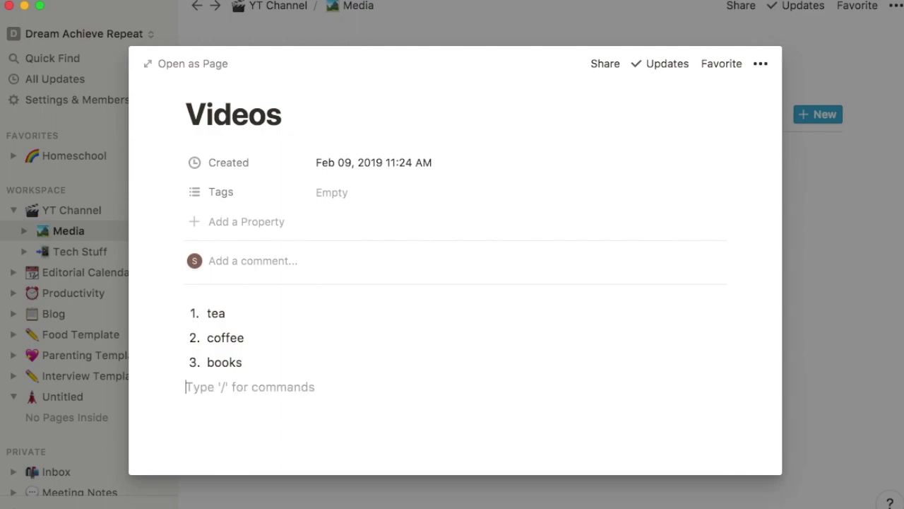
# - Look through the block types that can be inserted below the Videos list, down to the database section, and close the entry
pyautogui.write('/')
pyautogui.scroll(-10, 283, 351)
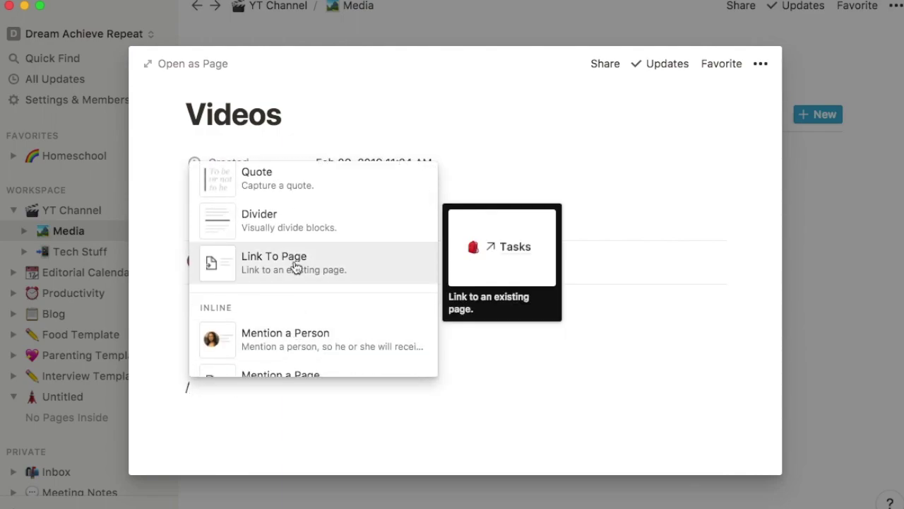
pyautogui.scroll(-3, 359, 274)
pyautogui.scroll(-2, 362, 275)
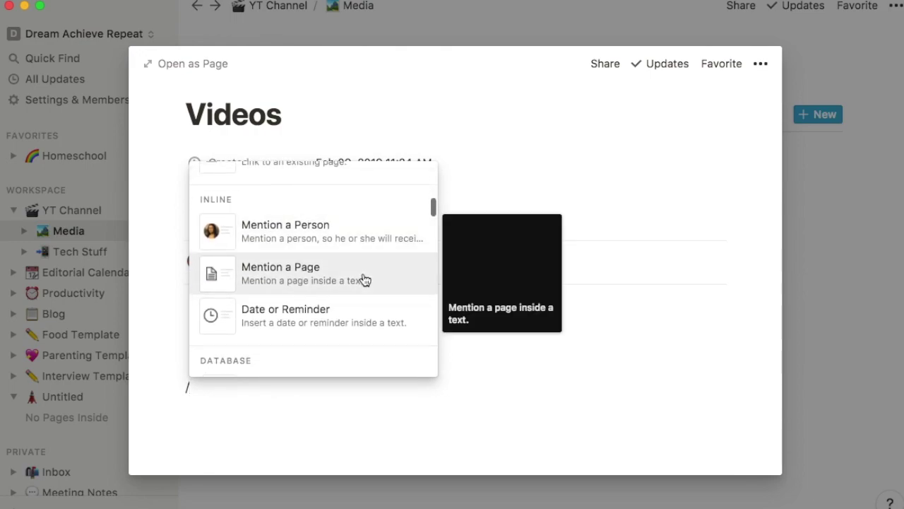
pyautogui.scroll(-2, 365, 281)
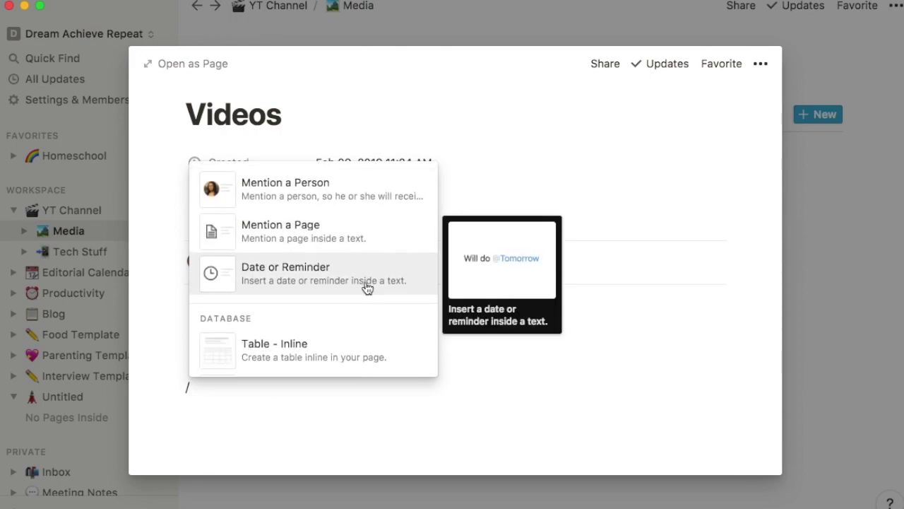
pyautogui.click(424, 390)
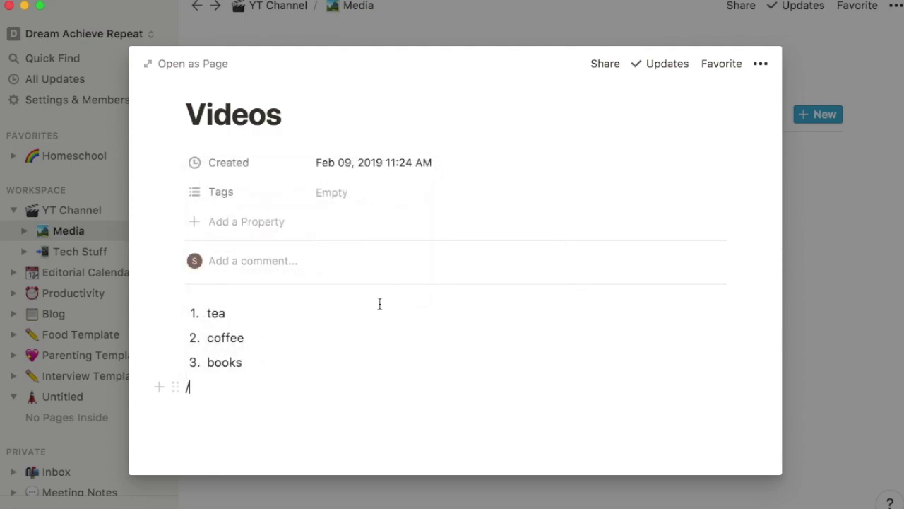
pyautogui.click(845, 296)
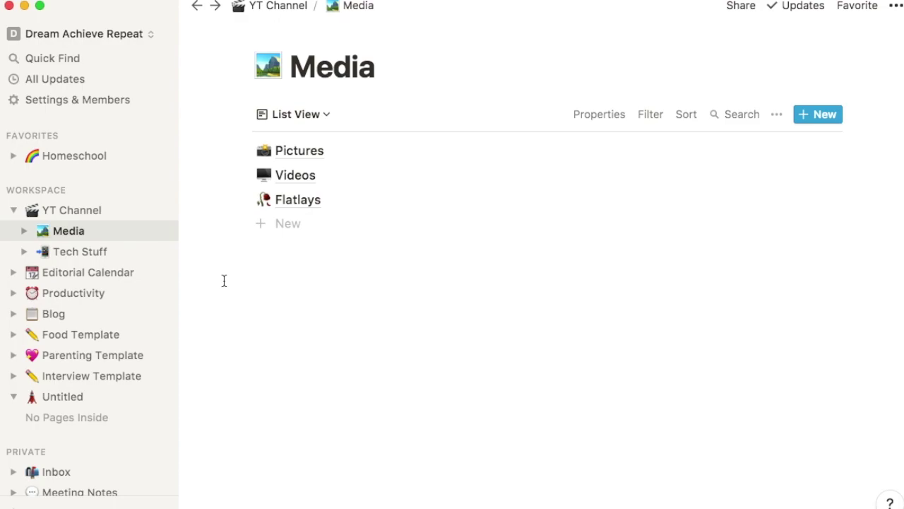
# - View the Tech Stuff subpage and look through the Food Template page down to its closing picture and caption
pyautogui.click(101, 256)
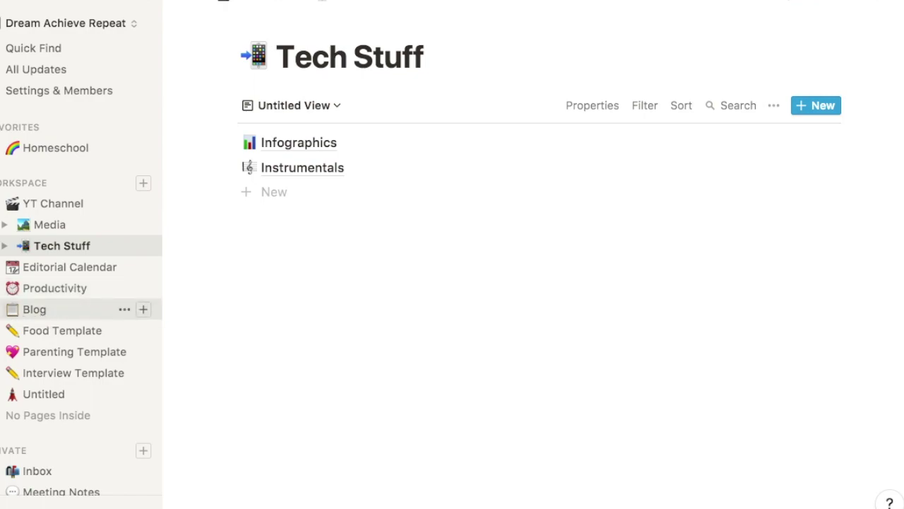
pyautogui.click(96, 340)
pyautogui.scroll(-5, 259, 332)
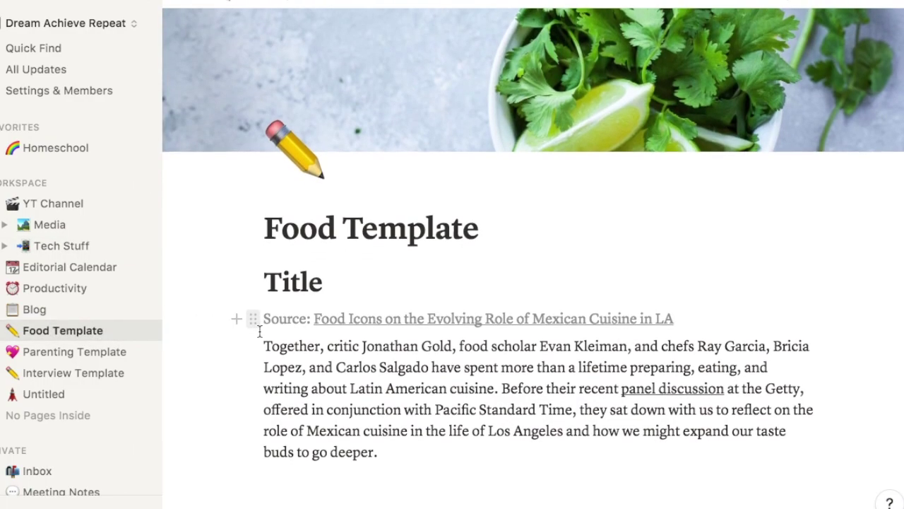
pyautogui.scroll(-20, 259, 331)
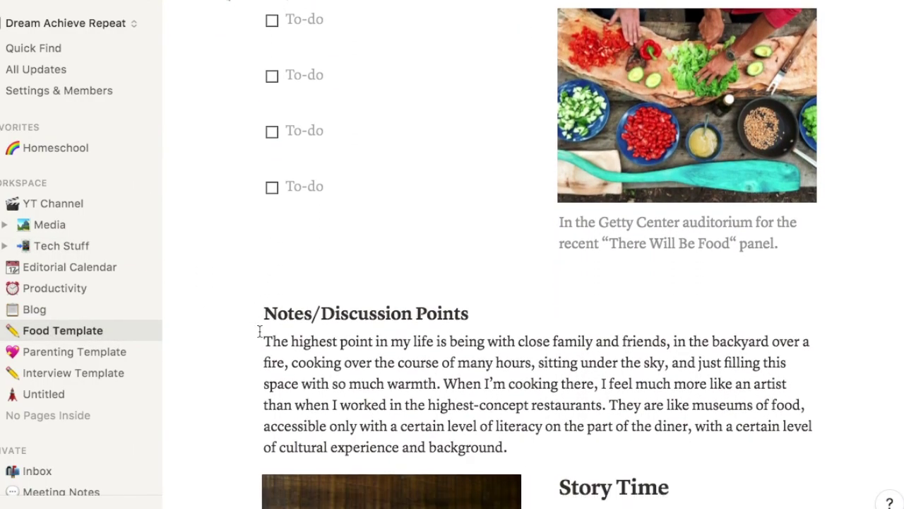
pyautogui.scroll(-14, 258, 332)
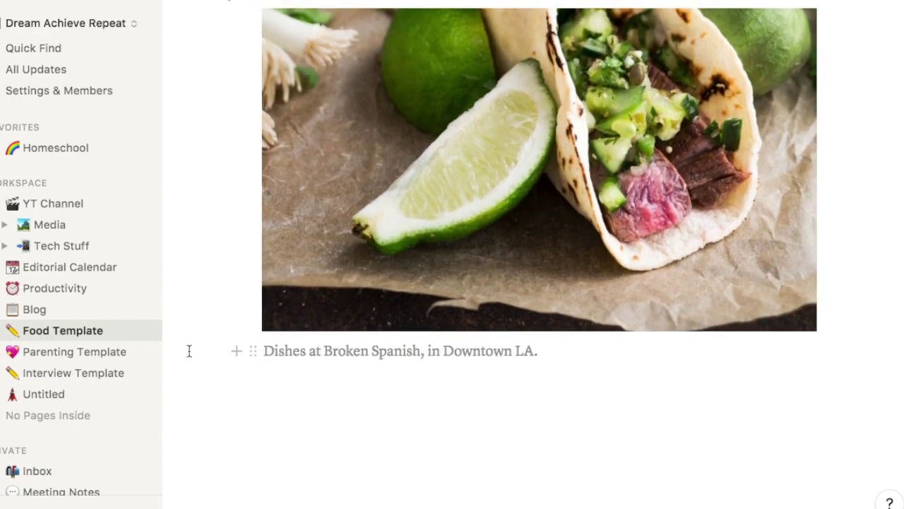
# - Open the Parenting Template page and look over its gallery of cards and their tags
pyautogui.click(75, 353)
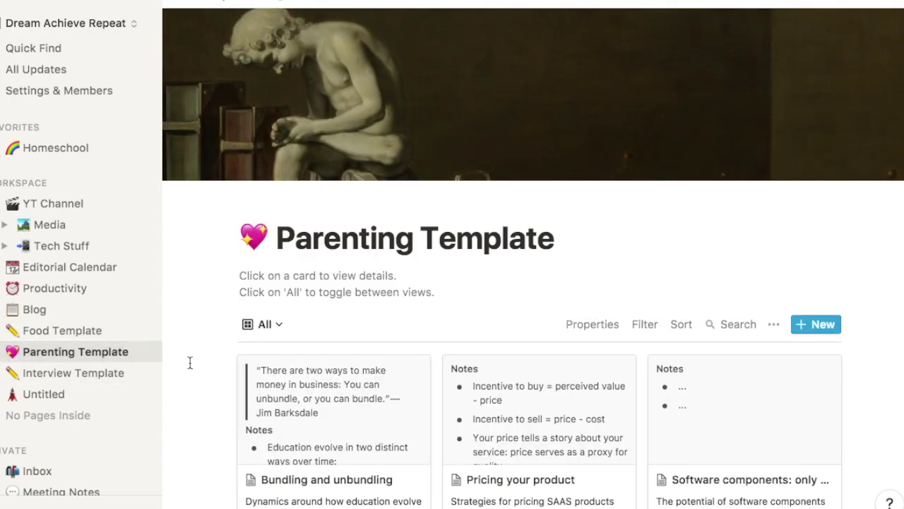
pyautogui.scroll(-3, 205, 347)
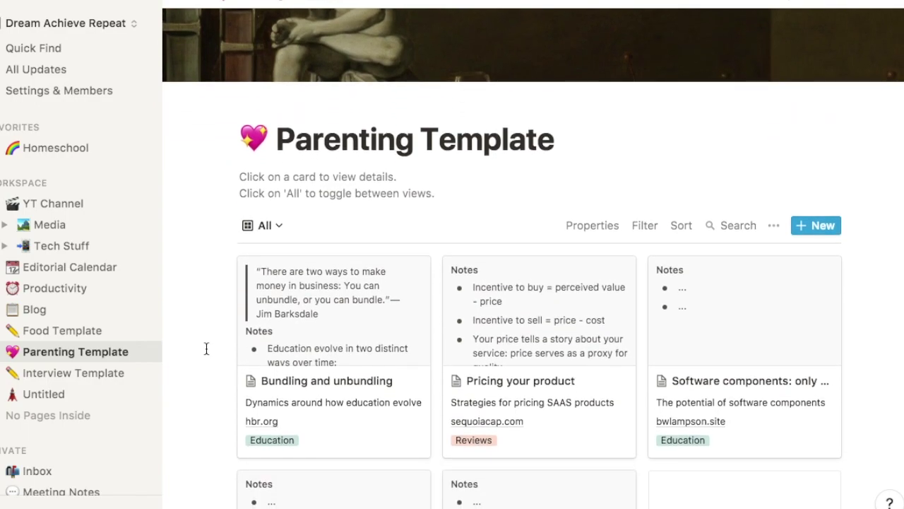
pyautogui.scroll(-1, 206, 348)
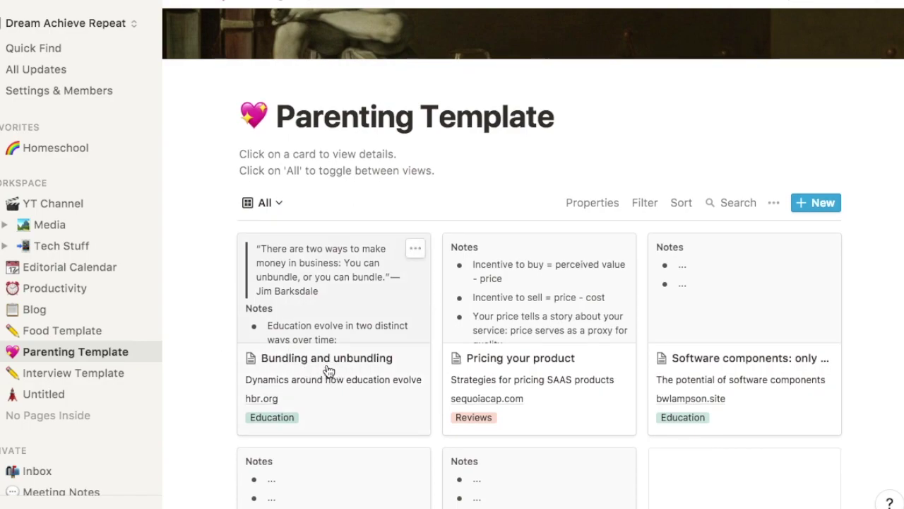
pyautogui.scroll(-2, 510, 372)
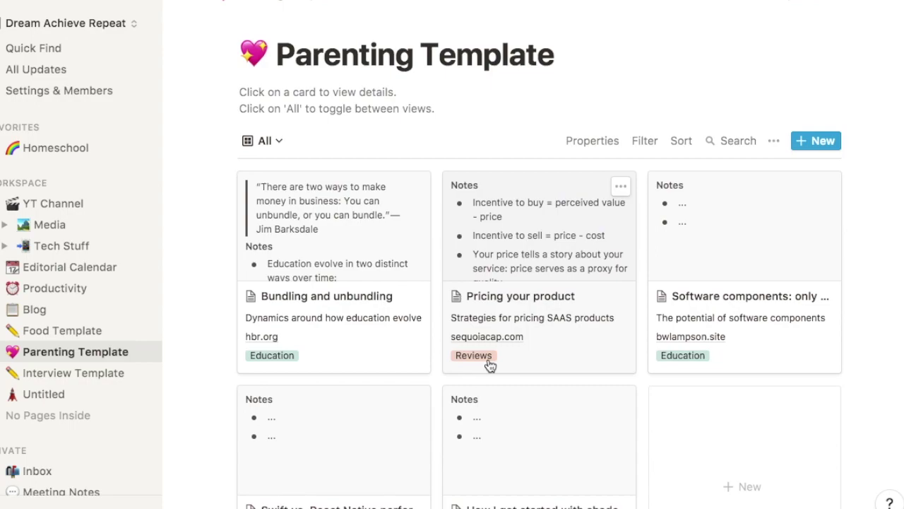
pyautogui.scroll(-1, 490, 362)
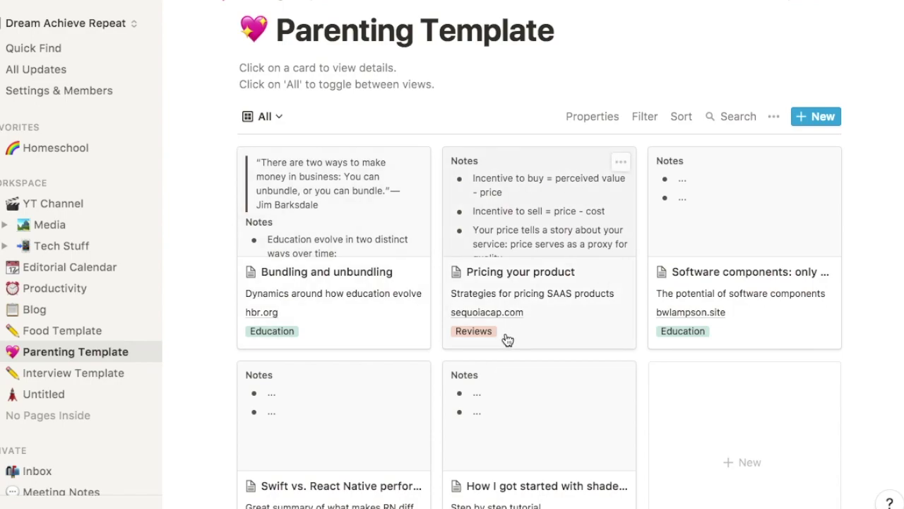
pyautogui.scroll(-2, 503, 339)
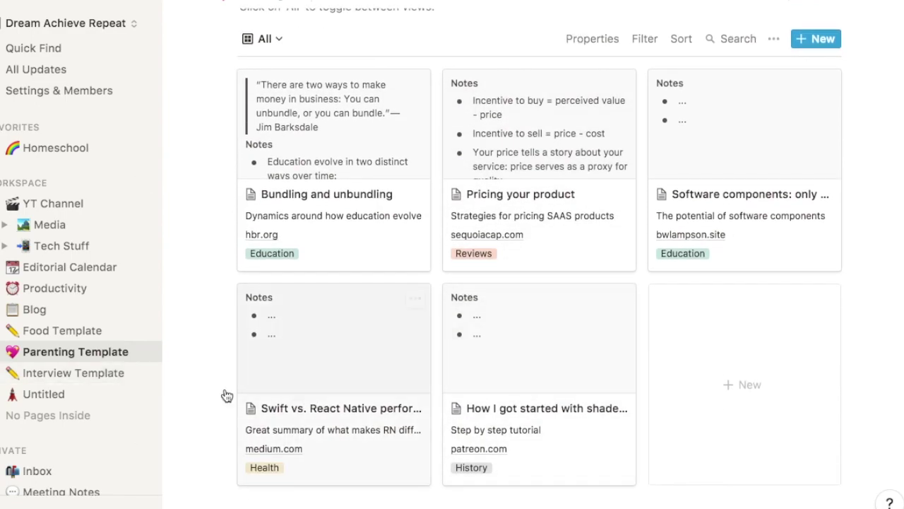
# - Open the Interview Template page and examine its layout of introduction, questions and answers, and pictures
pyautogui.click(78, 373)
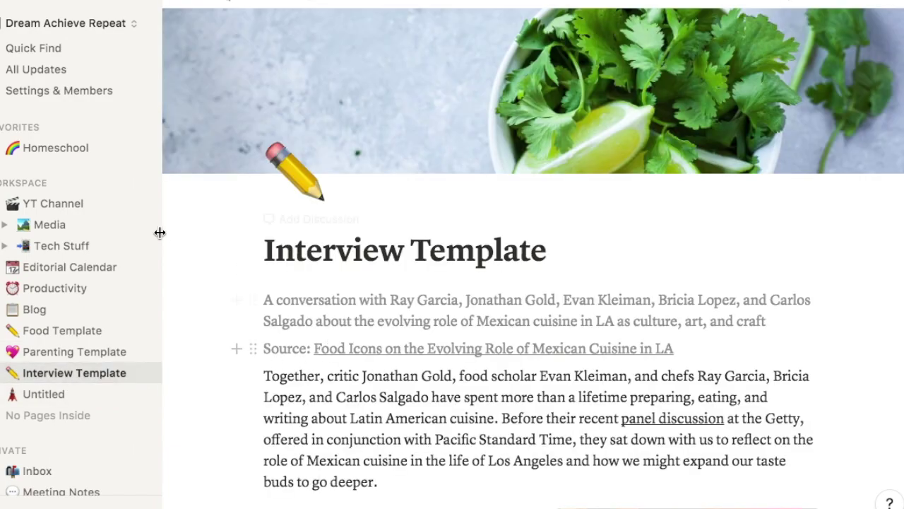
pyautogui.scroll(-2, 225, 252)
pyautogui.scroll(-3, 226, 253)
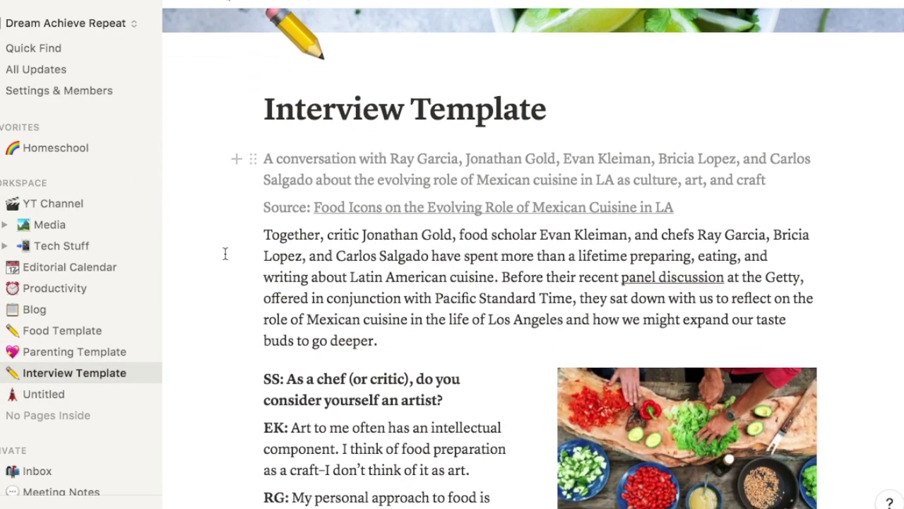
pyautogui.scroll(-2, 224, 253)
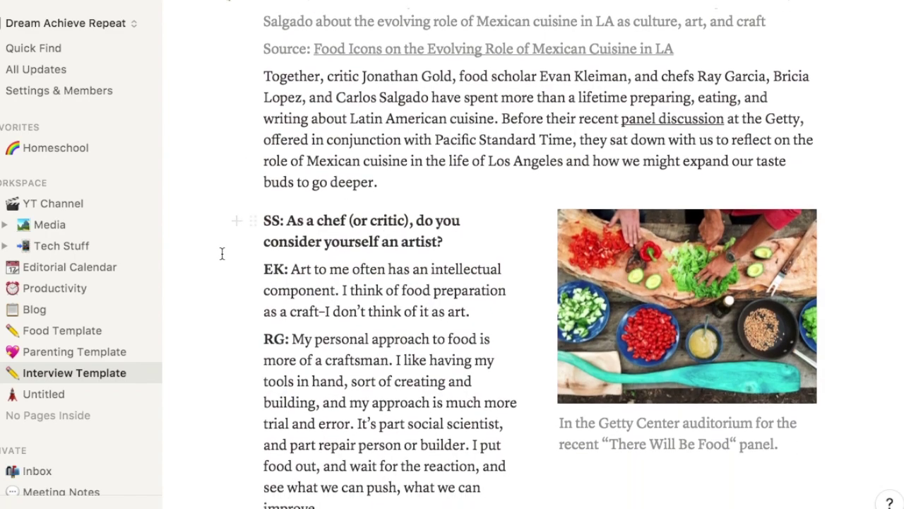
pyautogui.scroll(-2, 221, 254)
pyautogui.scroll(-2, 222, 254)
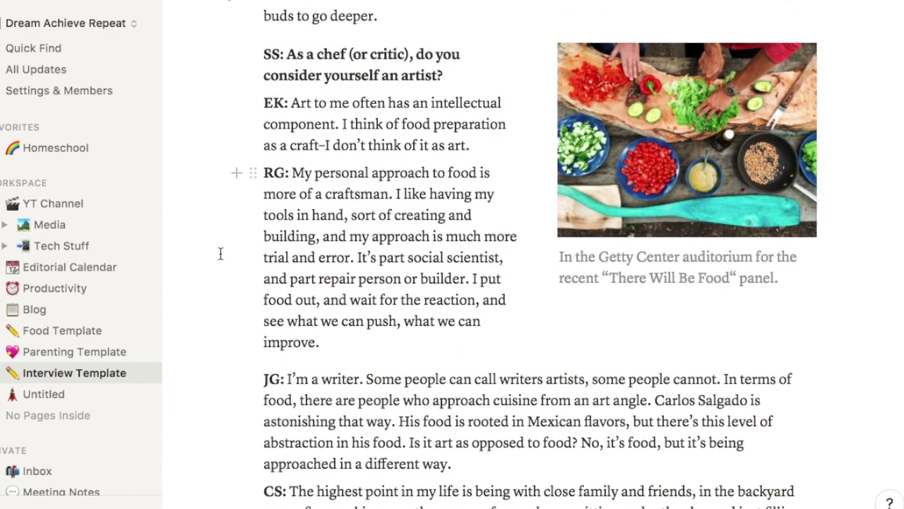
pyautogui.scroll(-4, 220, 253)
pyautogui.scroll(10, 438, 344)
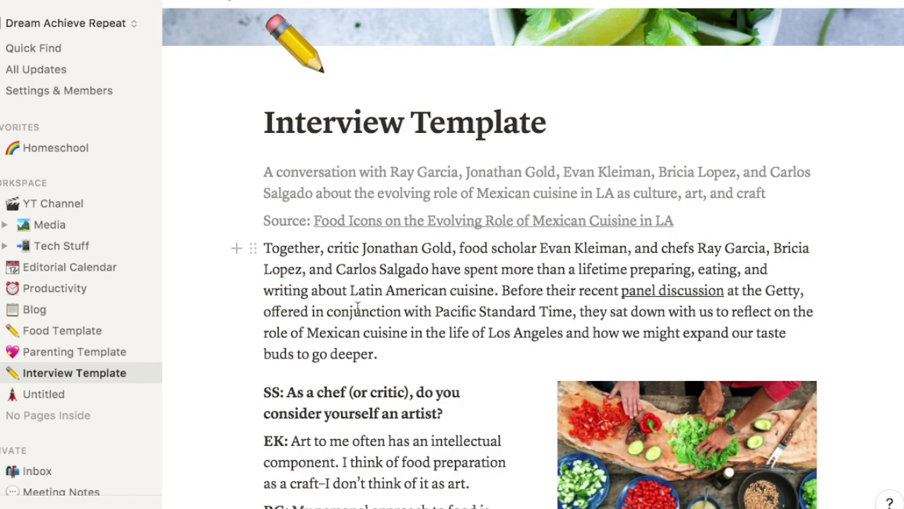
pyautogui.scroll(-2, 358, 309)
pyautogui.scroll(-4, 355, 344)
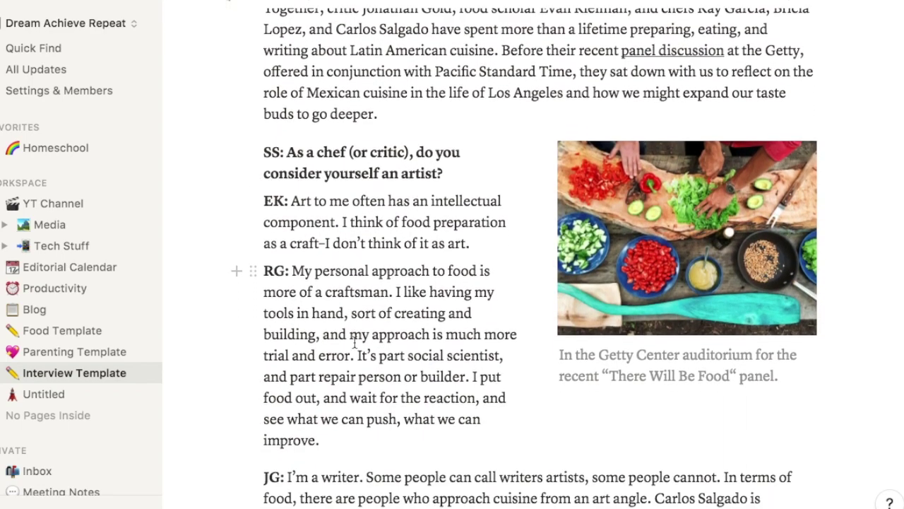
pyautogui.scroll(-2, 355, 344)
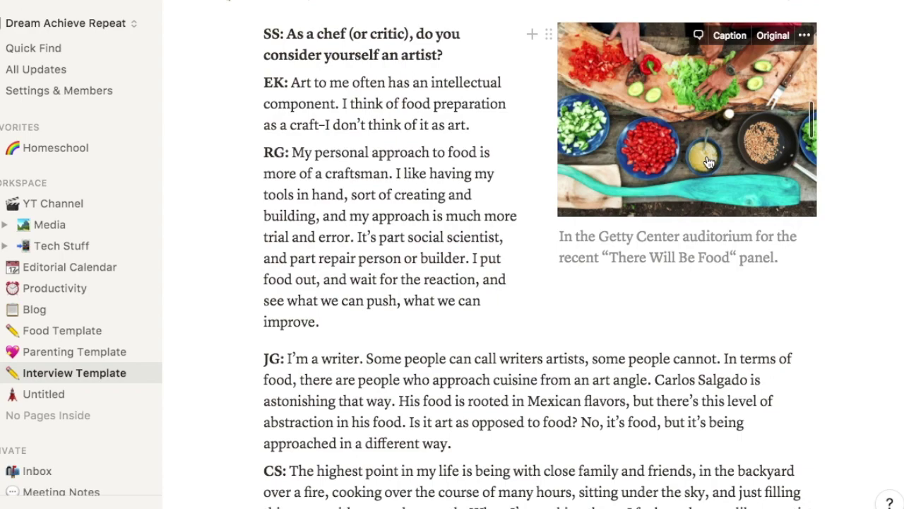
pyautogui.scroll(-5, 496, 257)
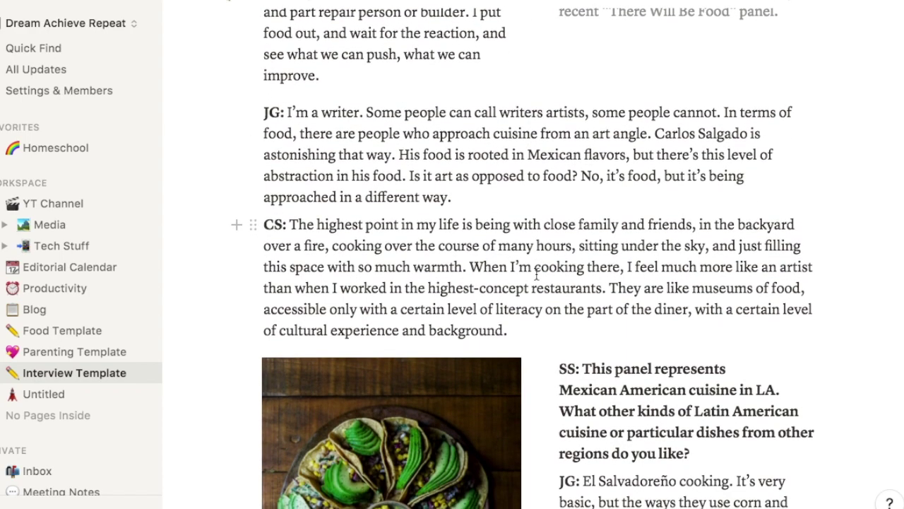
pyautogui.scroll(-2, 568, 274)
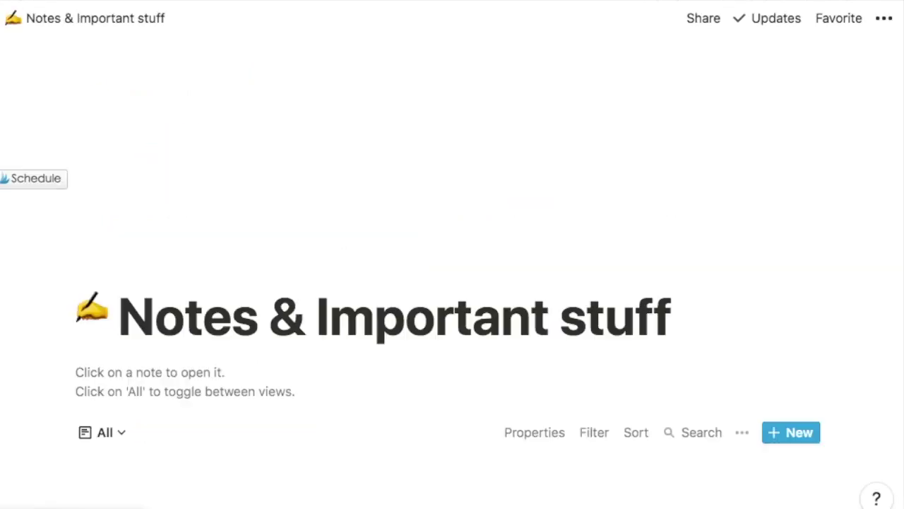
# - Look over the Notes & Important stuff page and the table on the Podcasts page
pyautogui.scroll(2, 134, 359)
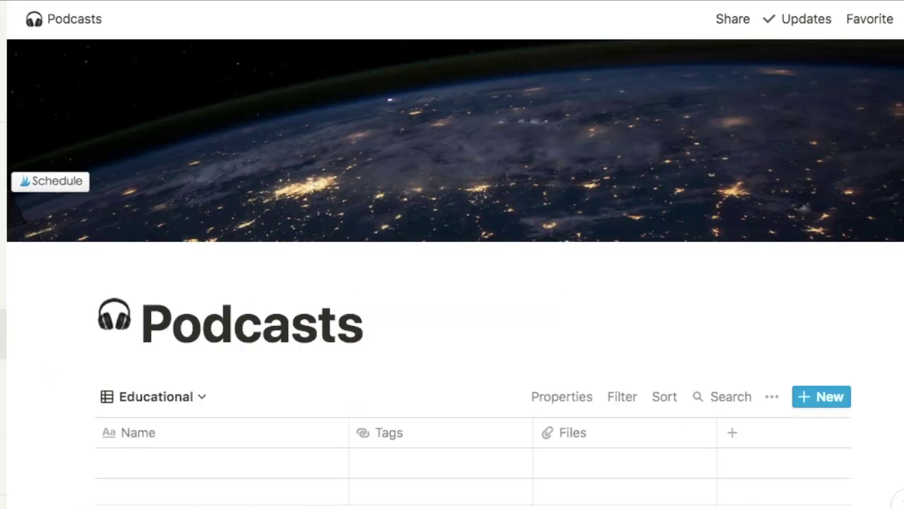
pyautogui.scroll(-4, 52, 332)
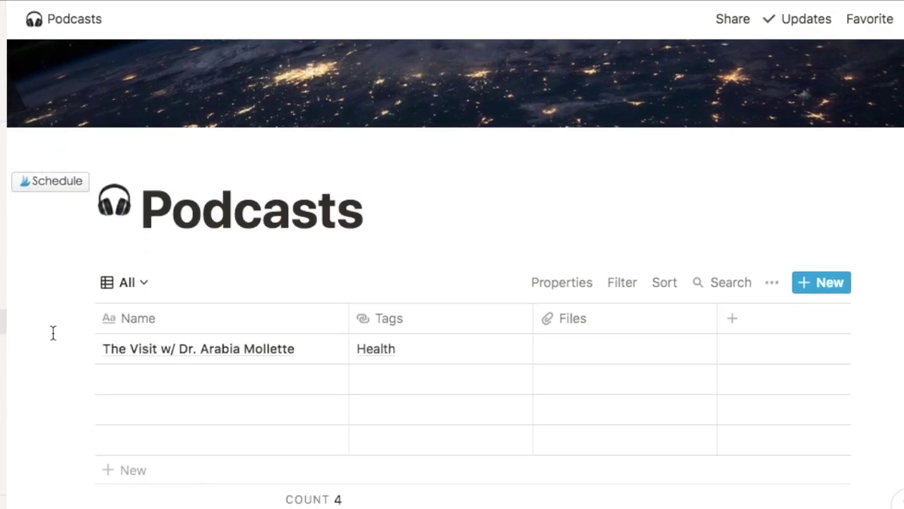